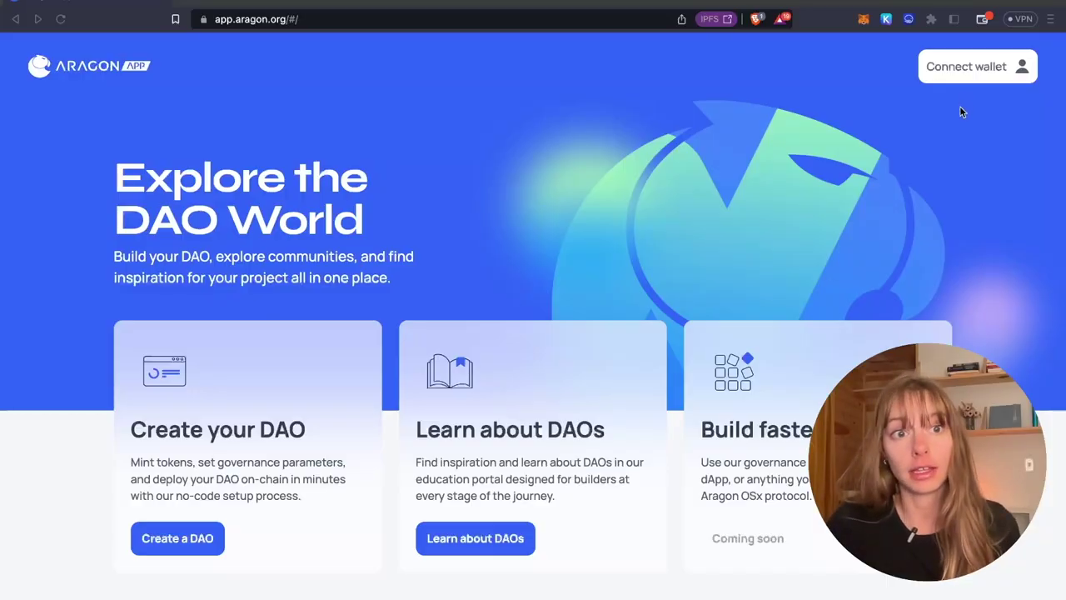
# Step: Connect the MetaMask wallet to Aragon App
pyautogui.click(962, 77)
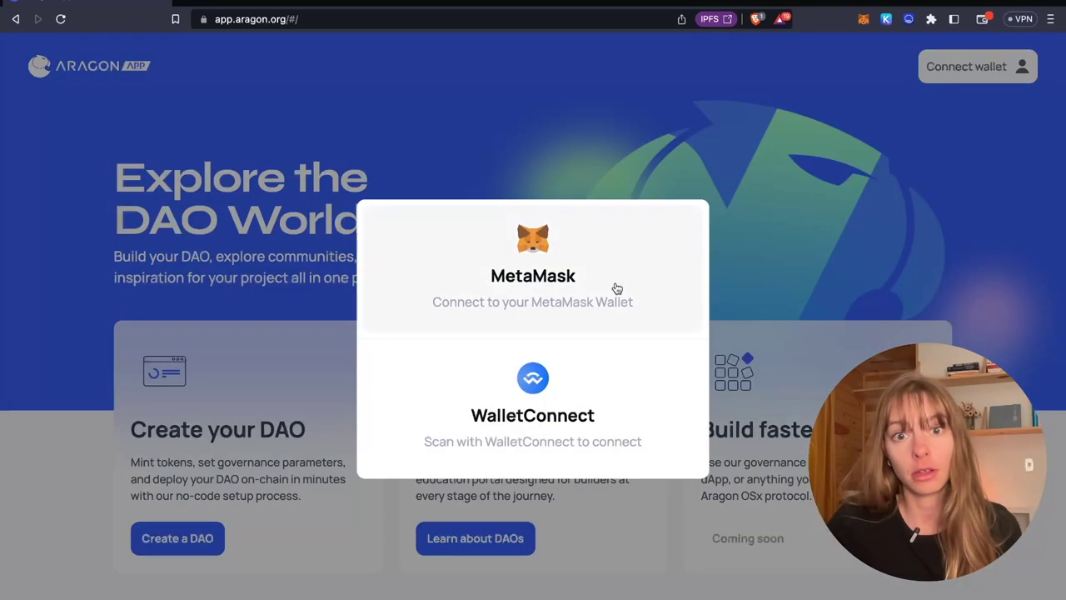
pyautogui.click(614, 288)
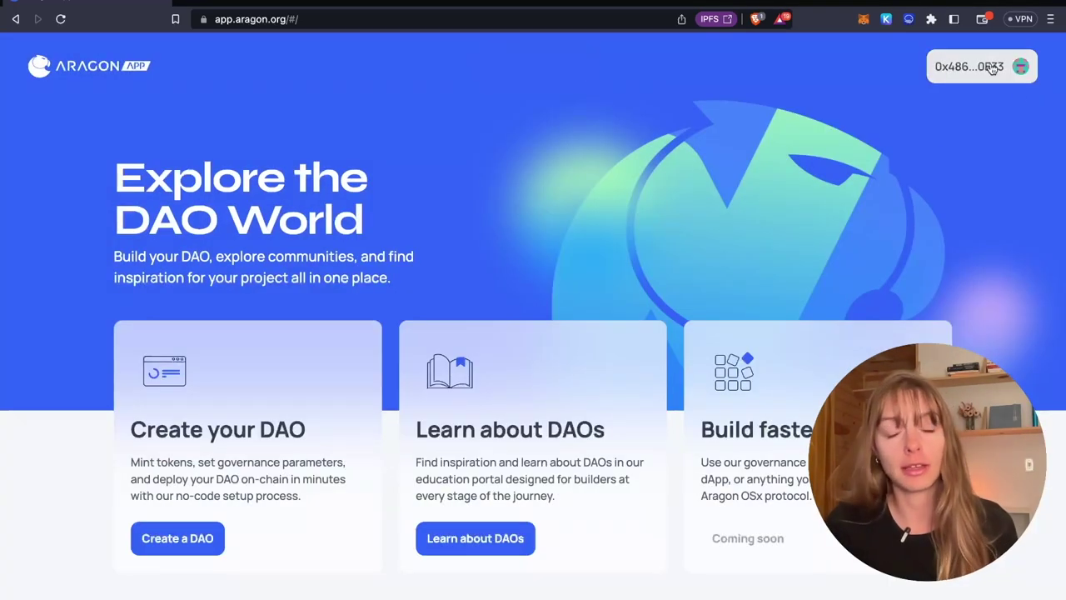
pyautogui.scroll(-1, 605, 349)
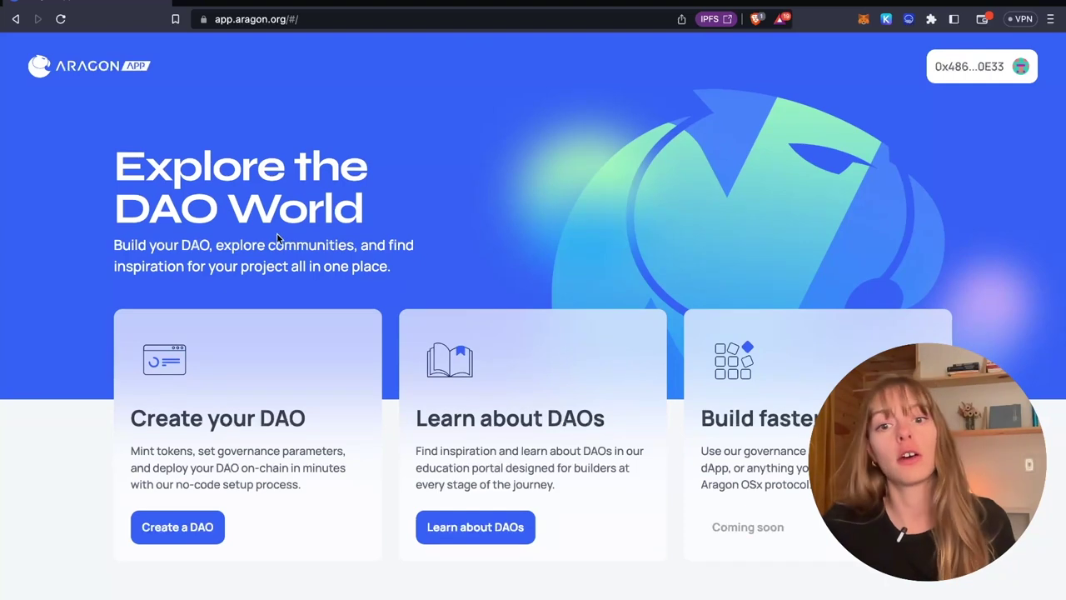
# Step: Start building a new DAO and keep Polygon mainnet as its blockchain
pyautogui.click(153, 520)
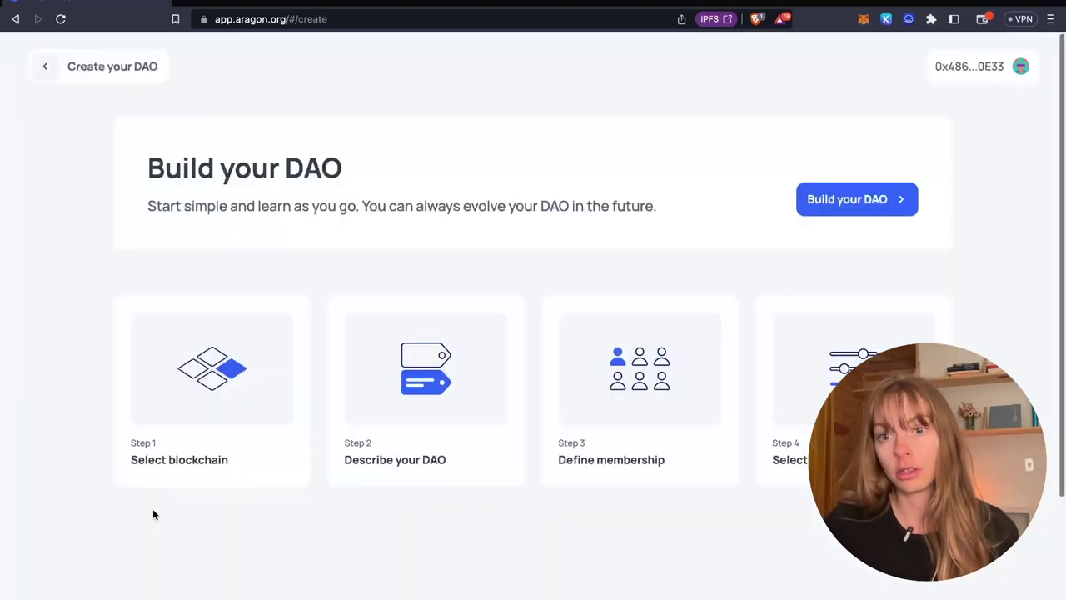
pyautogui.click(819, 208)
pyautogui.scroll(-1, 818, 208)
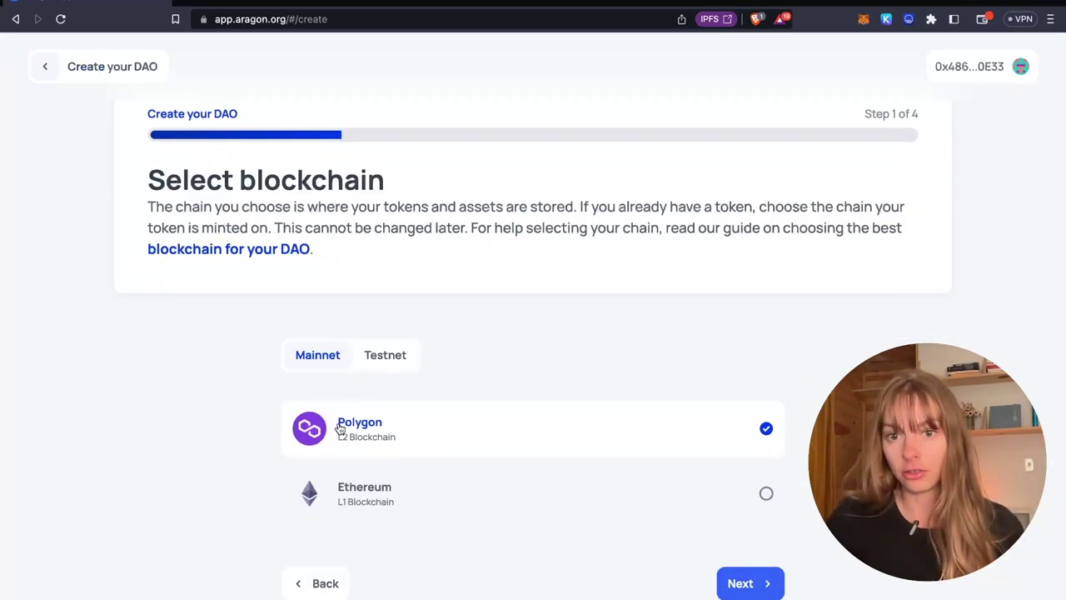
pyautogui.click(743, 590)
# Step: Name the DAO 'Multisig Video DAO'
pyautogui.scroll(-2, 745, 592)
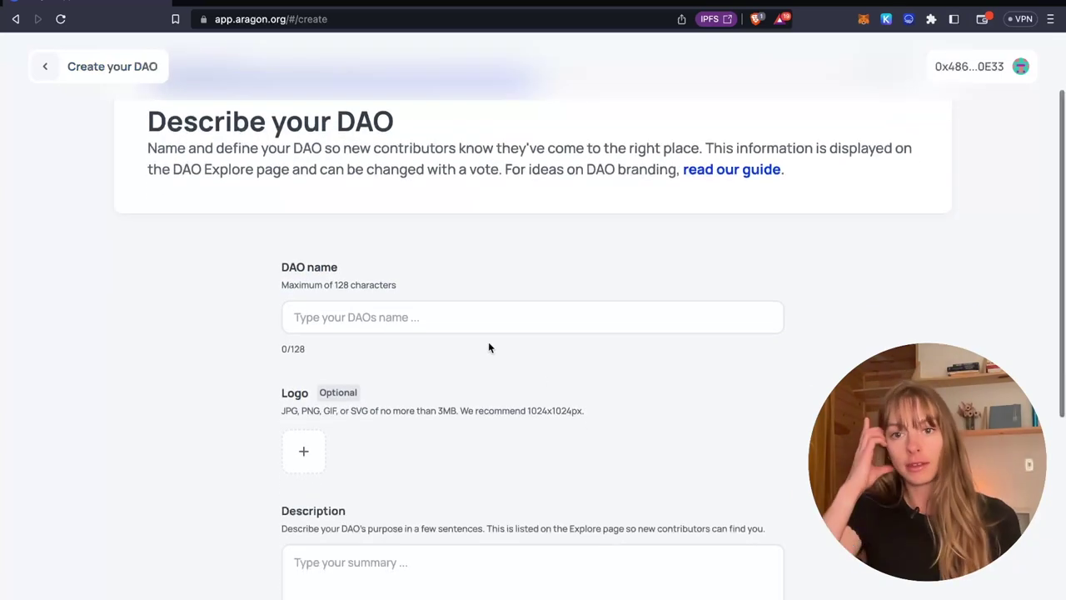
pyautogui.click(478, 320)
pyautogui.write('M')
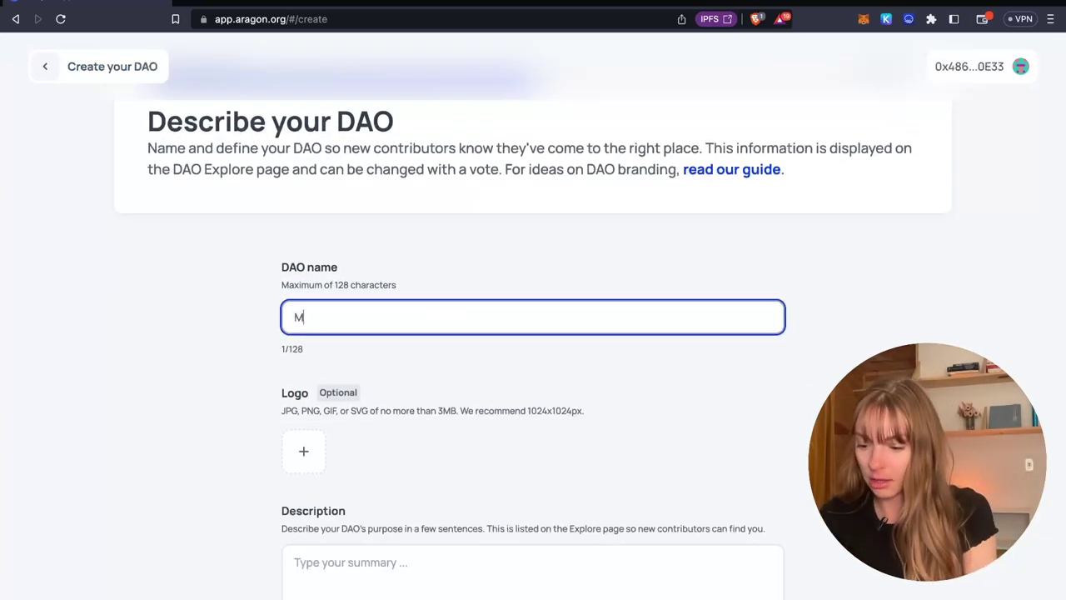
pyautogui.write('ultisig Video DAO')
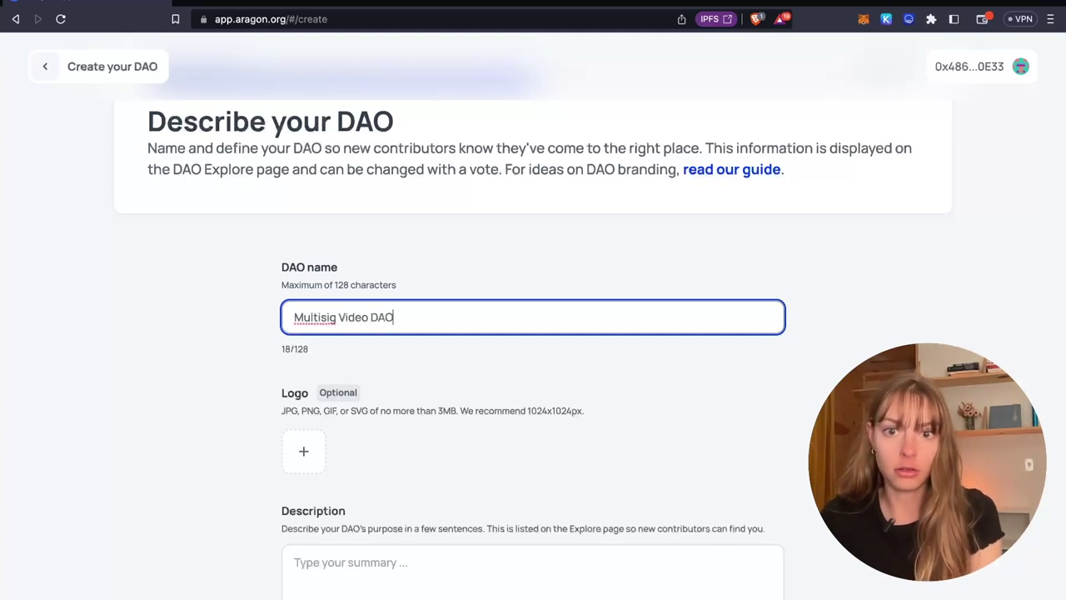
# Step: Enter 'Multisig Video DAO' as the description and proceed to membership
pyautogui.scroll(-4, 528, 421)
pyautogui.click(529, 421)
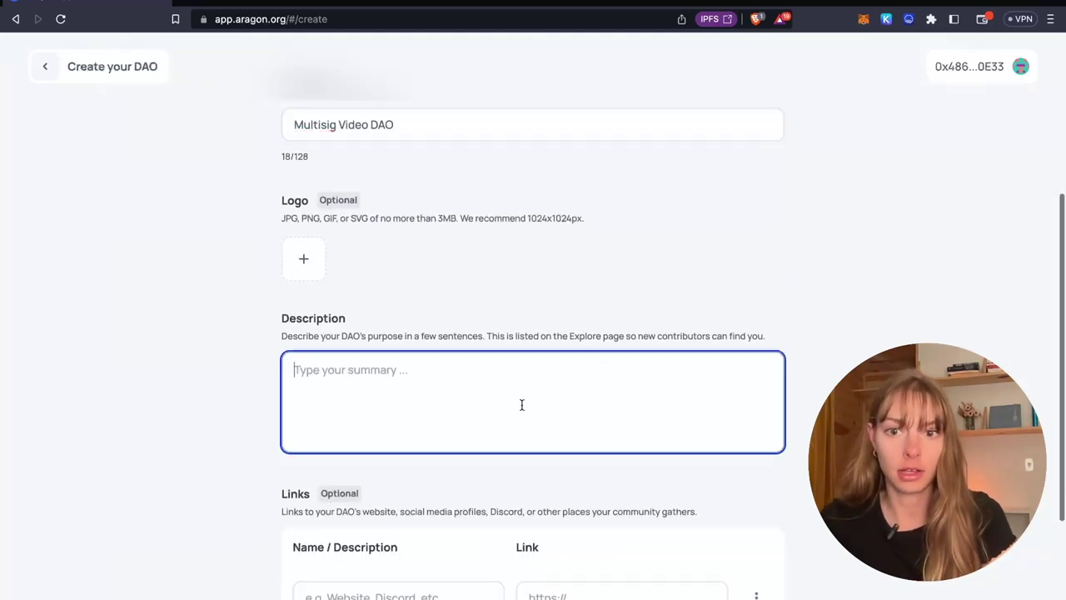
pyautogui.write('M')
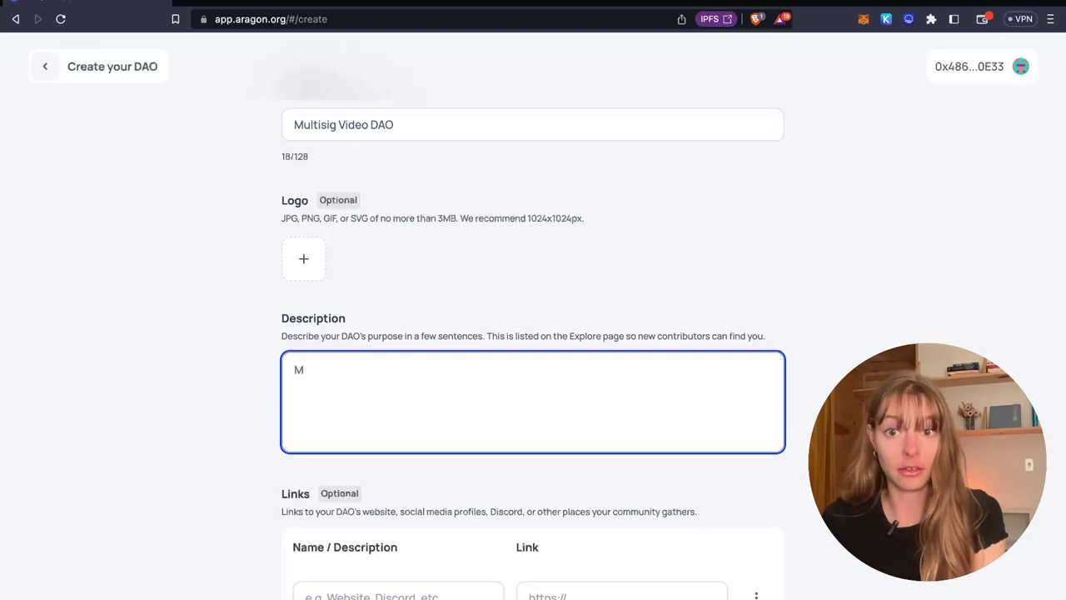
pyautogui.write('ultisig')
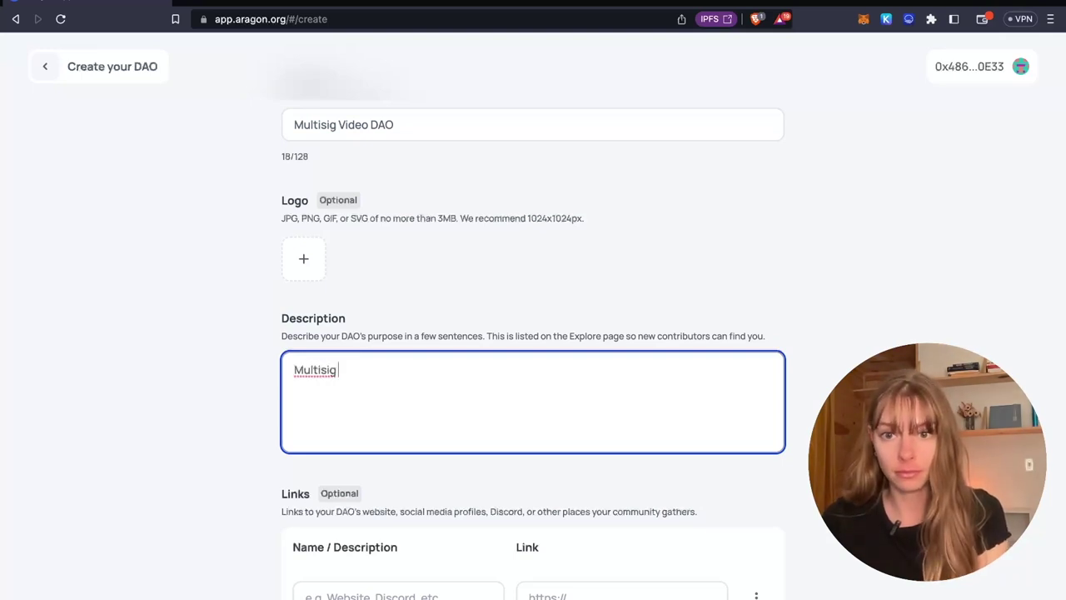
pyautogui.write(' Video DAO')
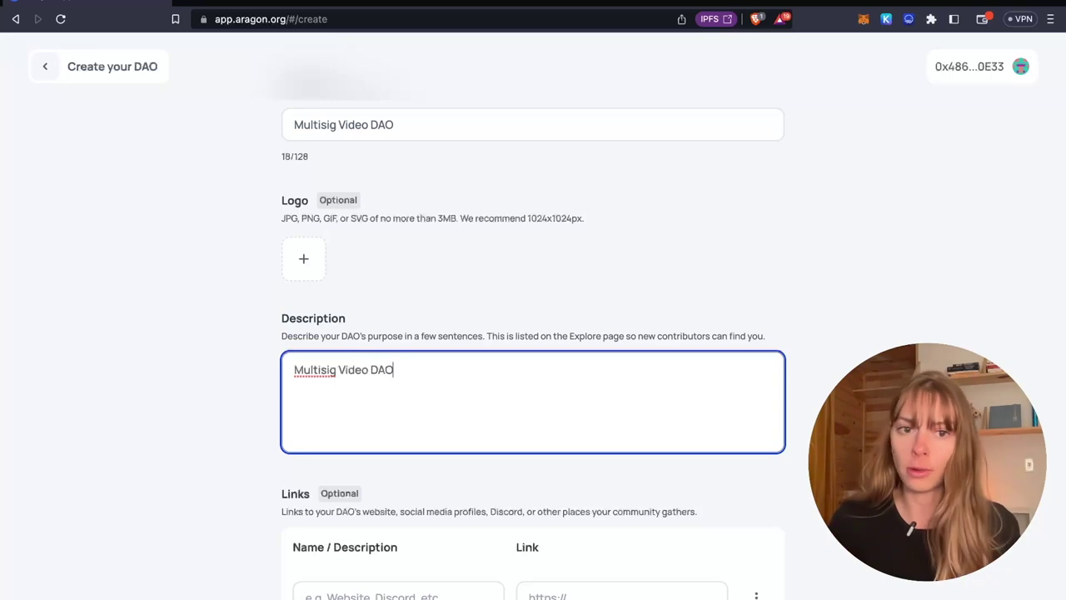
pyautogui.scroll(-3, 570, 437)
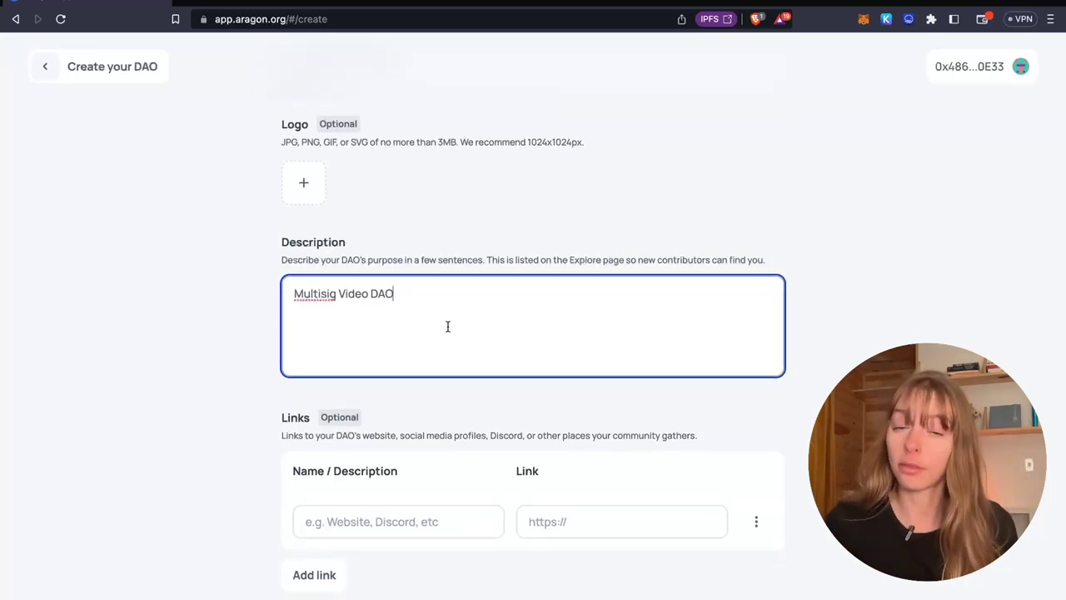
pyautogui.scroll(-2, 381, 305)
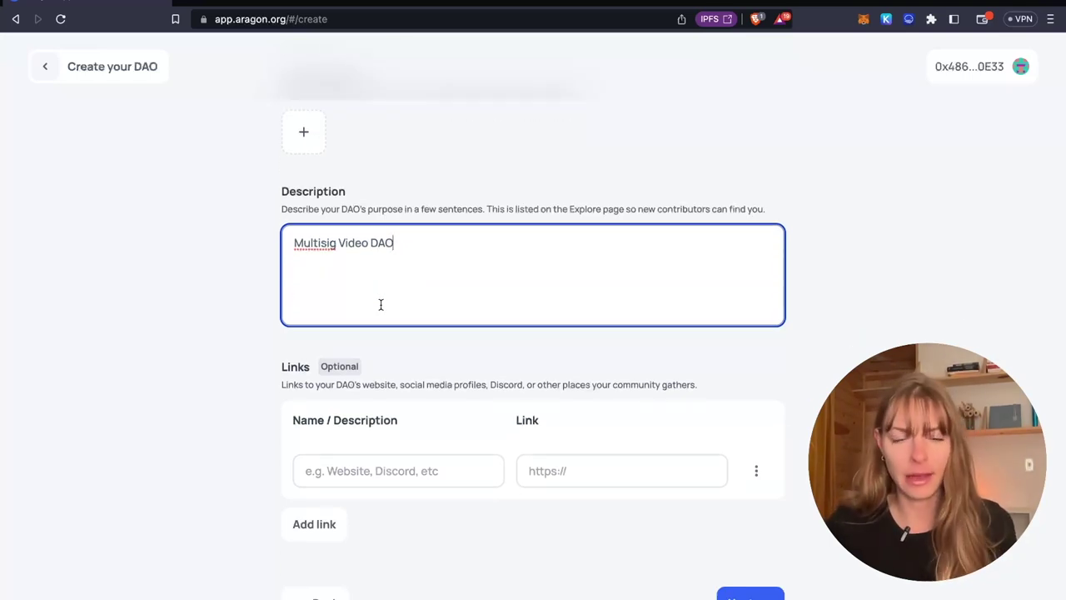
pyautogui.scroll(-2, 378, 456)
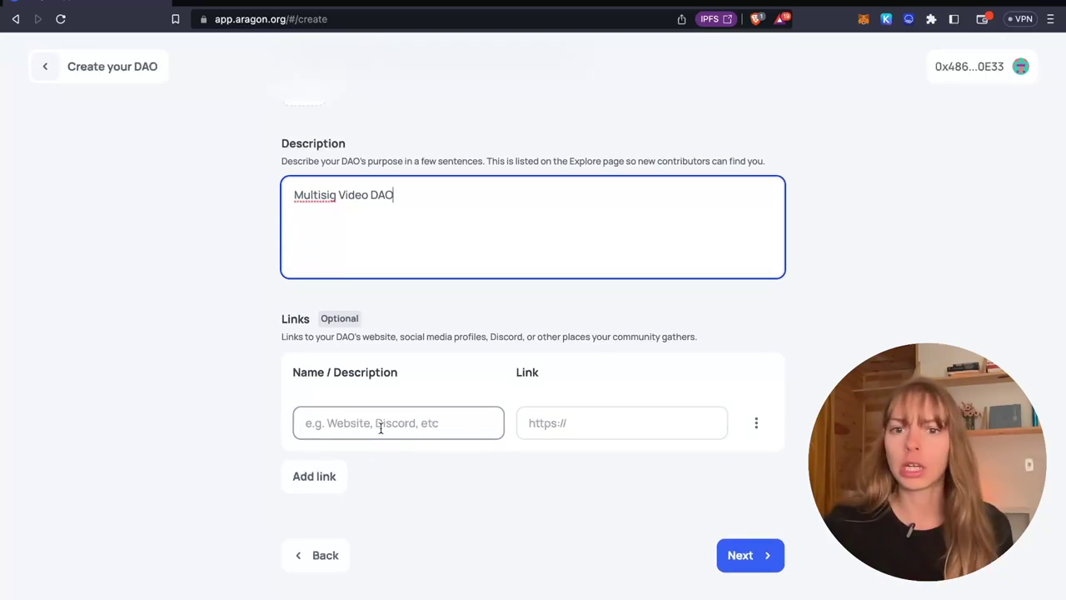
pyautogui.scroll(-2, 381, 427)
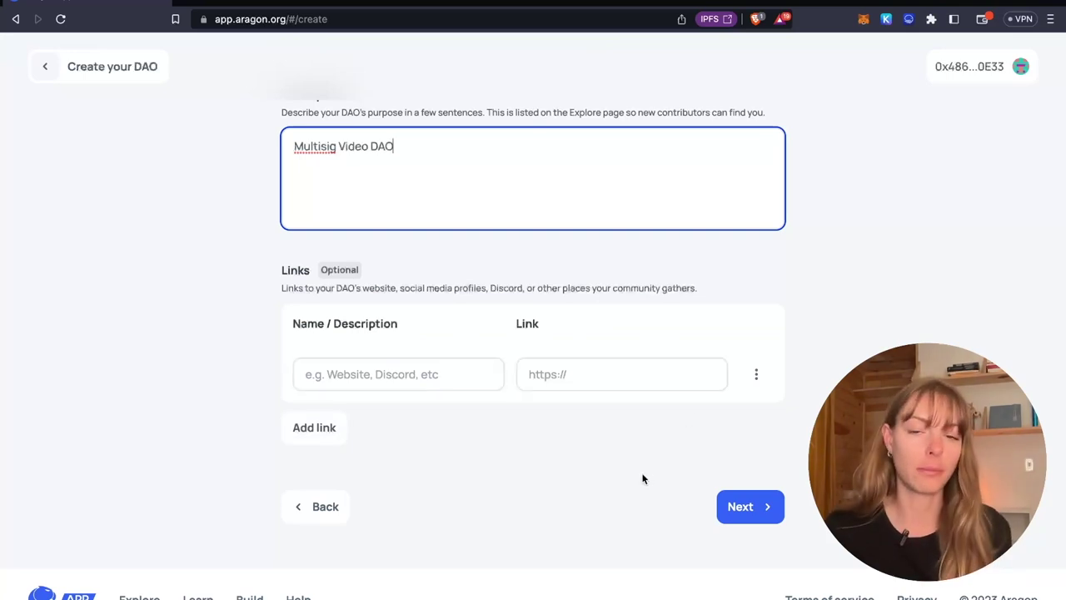
pyautogui.click(741, 509)
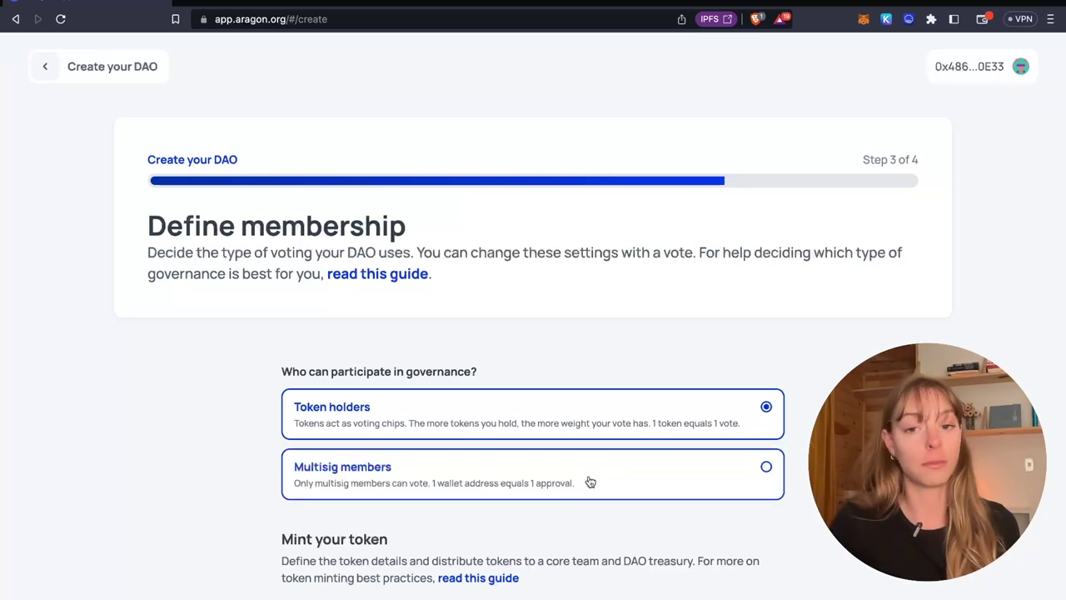
# Step: Restrict proposal creation to multisig members only
pyautogui.scroll(-2, 589, 482)
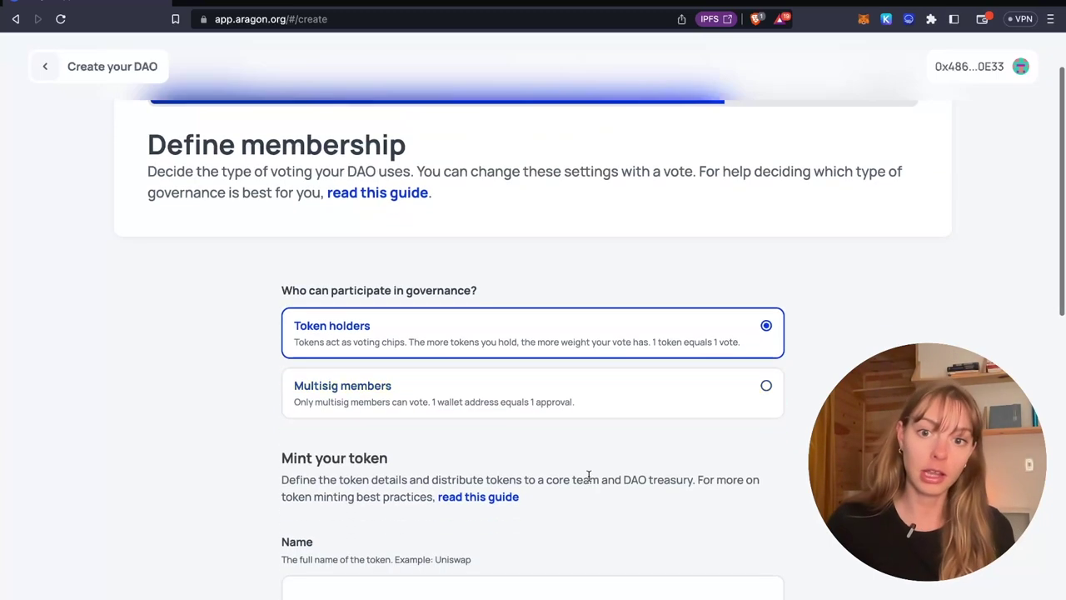
pyautogui.click(621, 386)
pyautogui.scroll(-2, 680, 407)
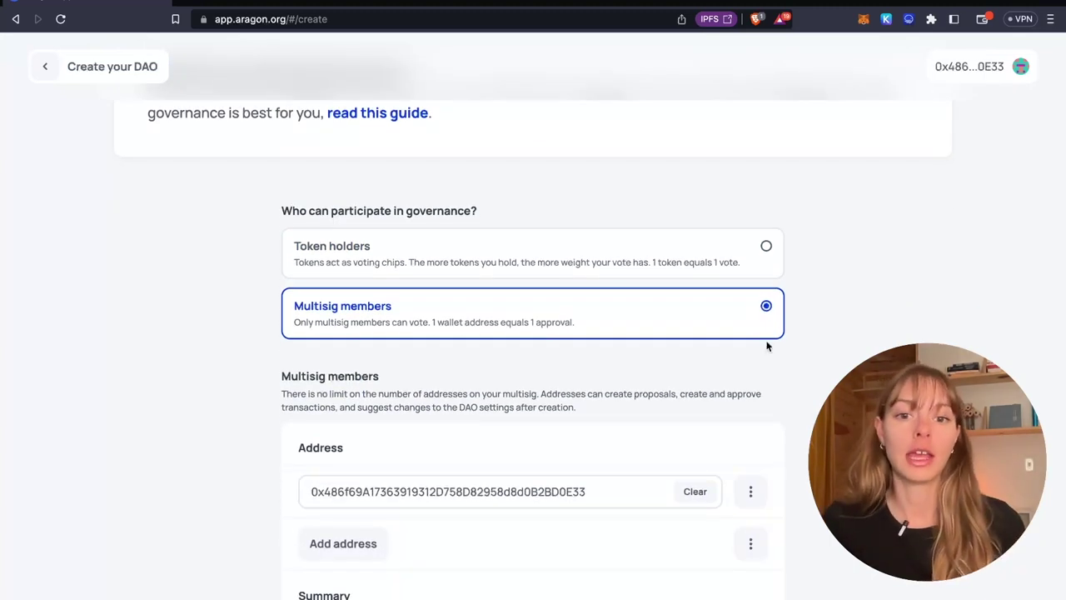
pyautogui.scroll(-1, 767, 346)
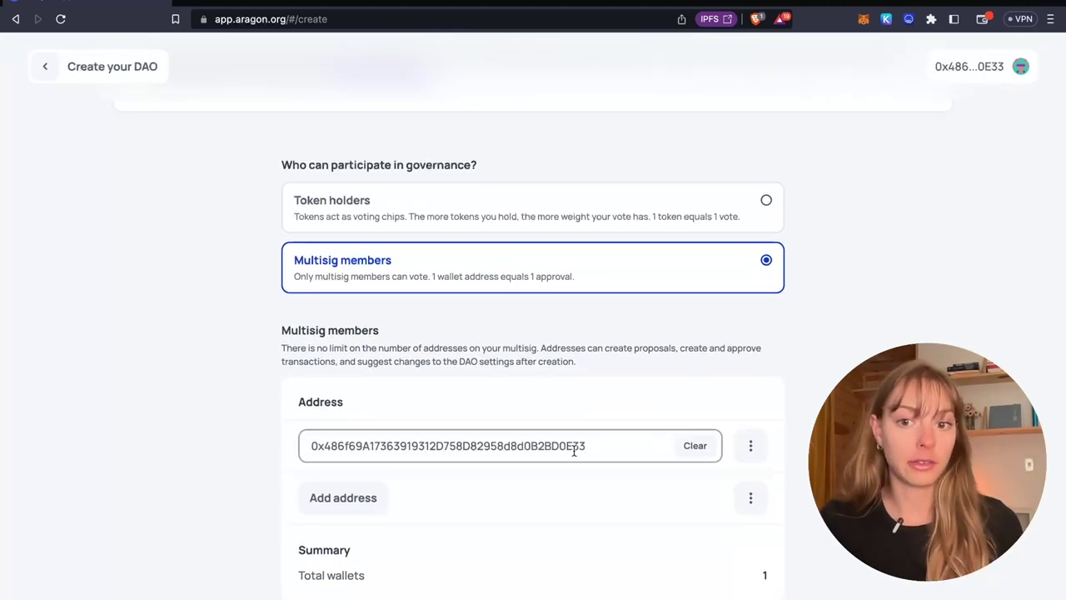
# Step: Add a second member slot and paste the second member's wallet address
pyautogui.click(574, 450)
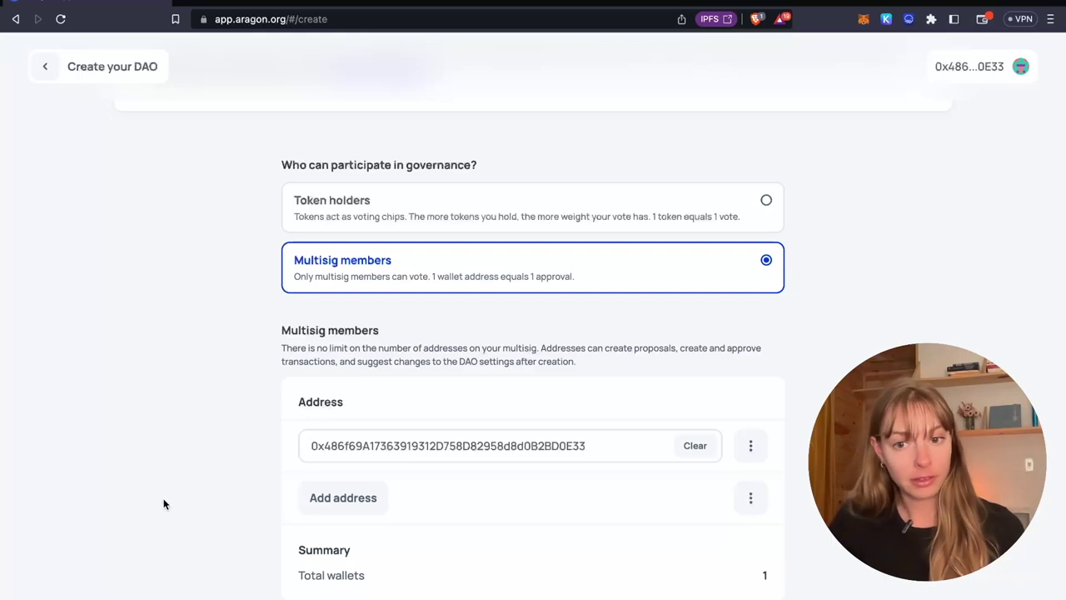
pyautogui.click(306, 499)
pyautogui.click(403, 502)
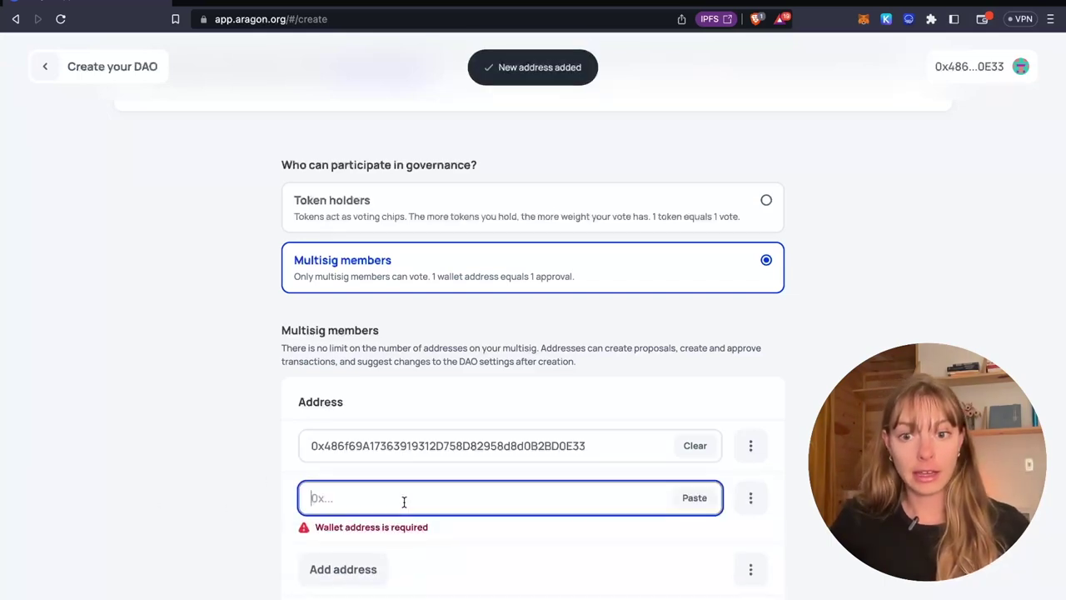
pyautogui.write('0x8090566ED10D13ED746AD15aa909325e1FFdc222')
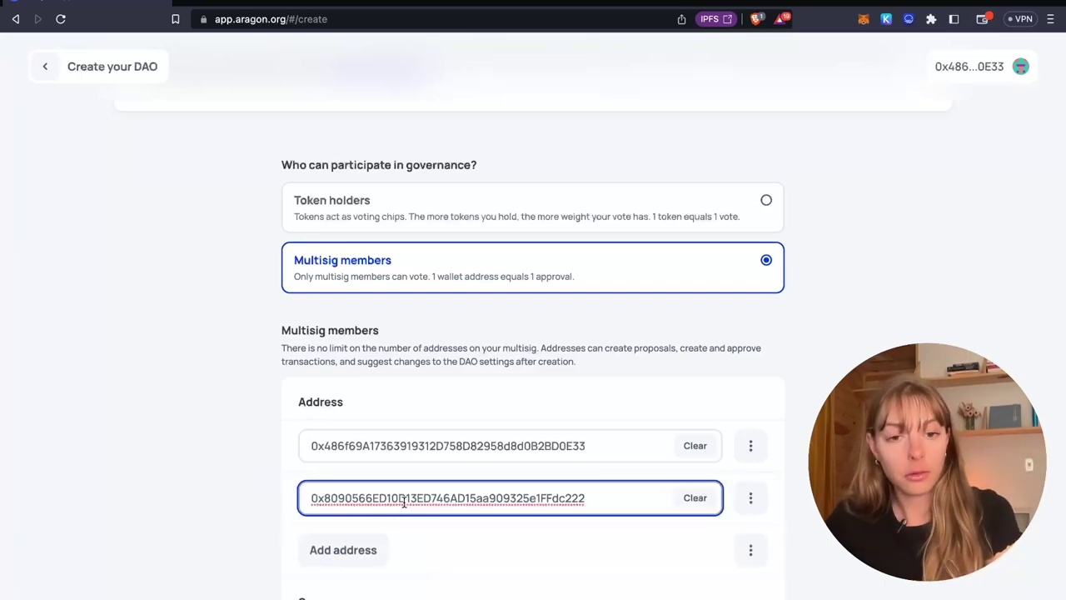
# Step: Review the two-member list and advance to the governance settings step
pyautogui.scroll(-1, 403, 501)
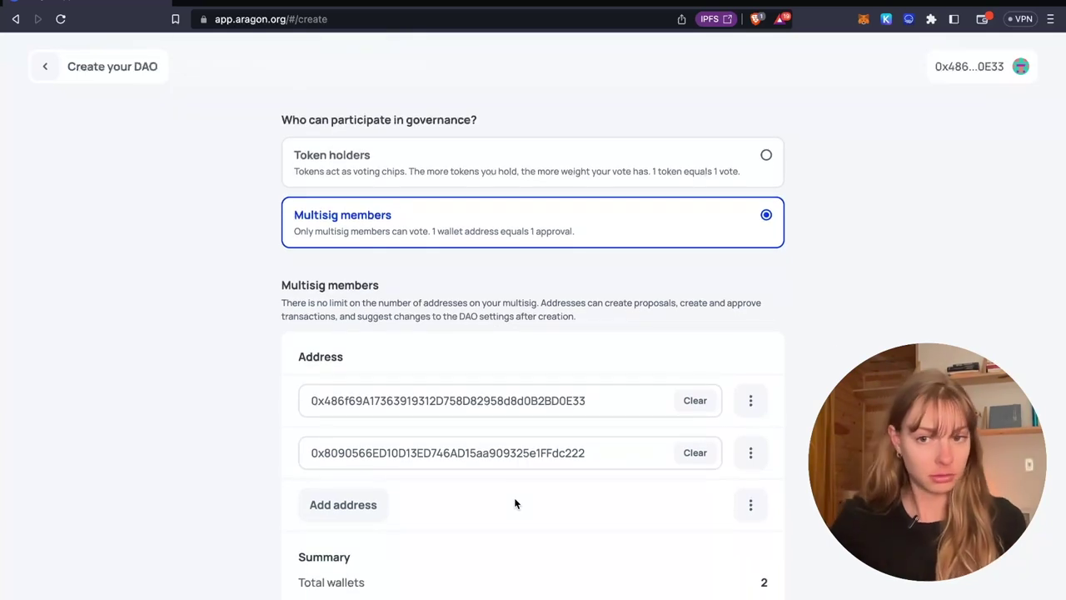
pyautogui.scroll(-1, 515, 503)
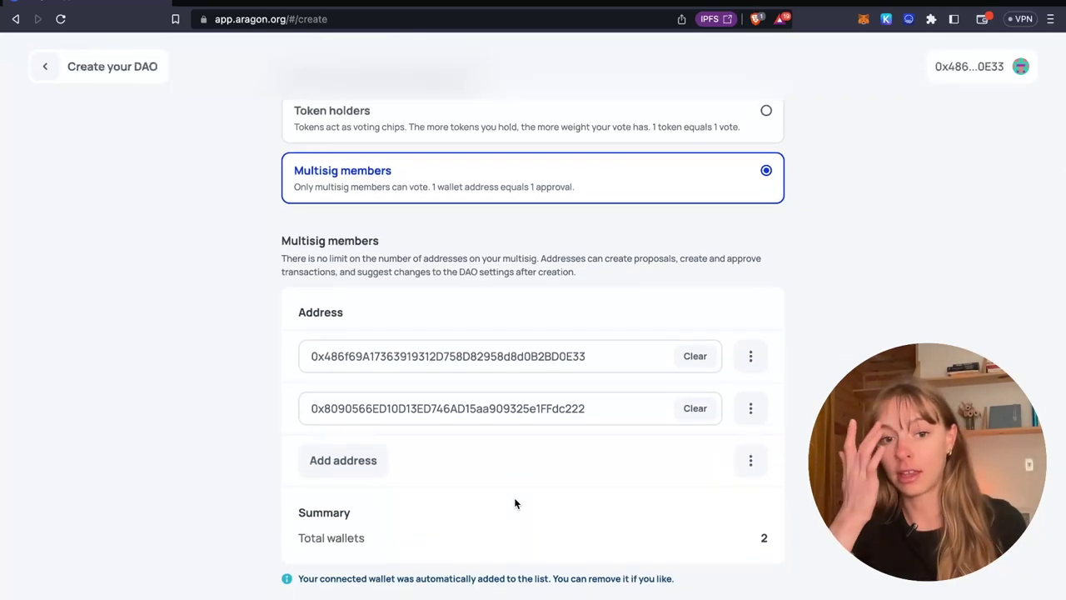
pyautogui.scroll(-1, 514, 503)
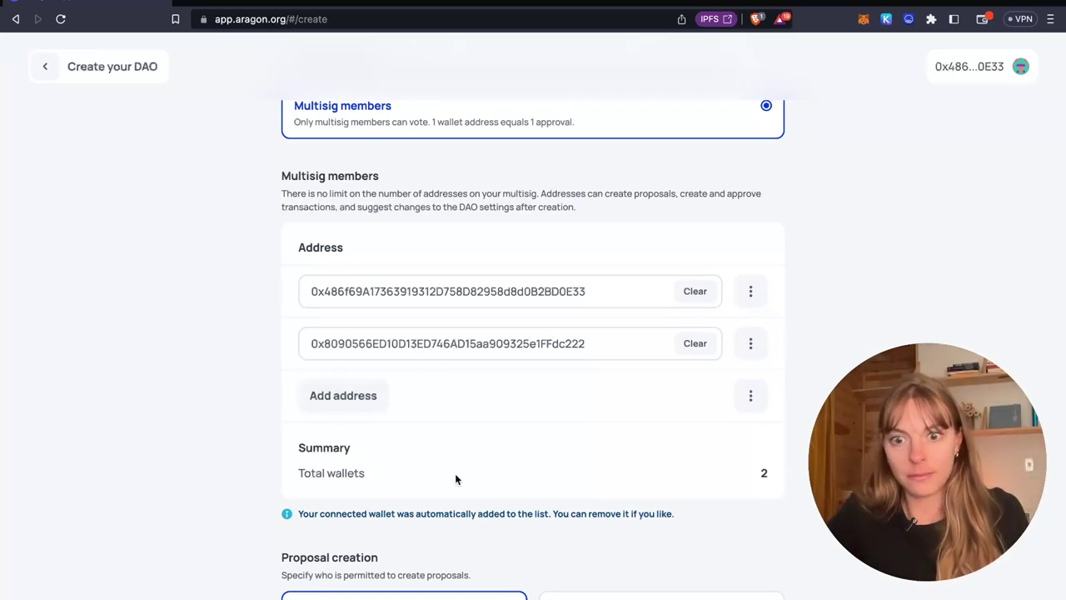
pyautogui.scroll(-3, 455, 473)
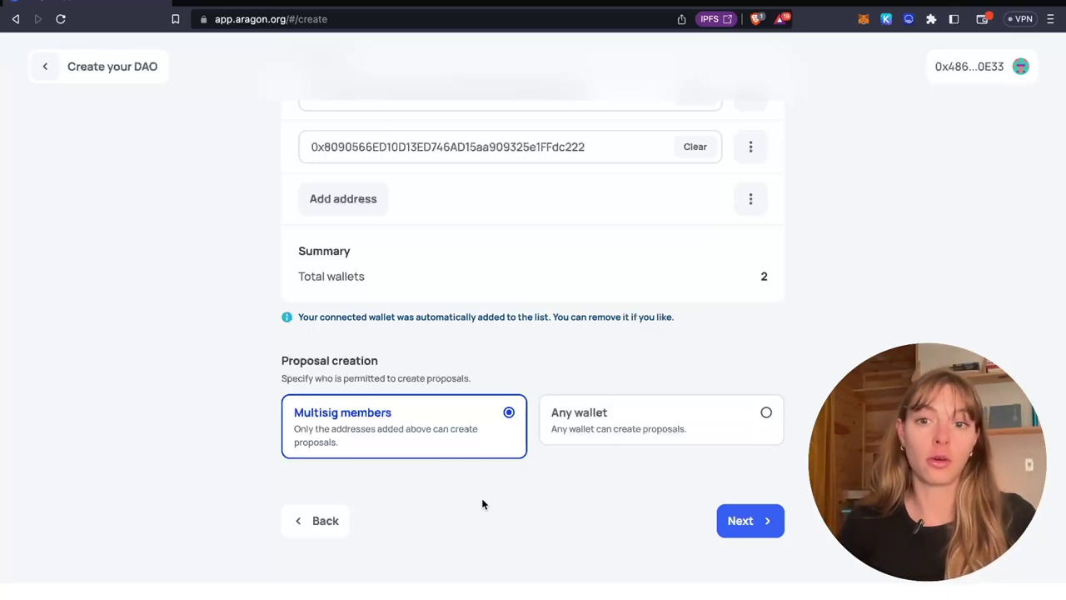
pyautogui.scroll(2, 392, 262)
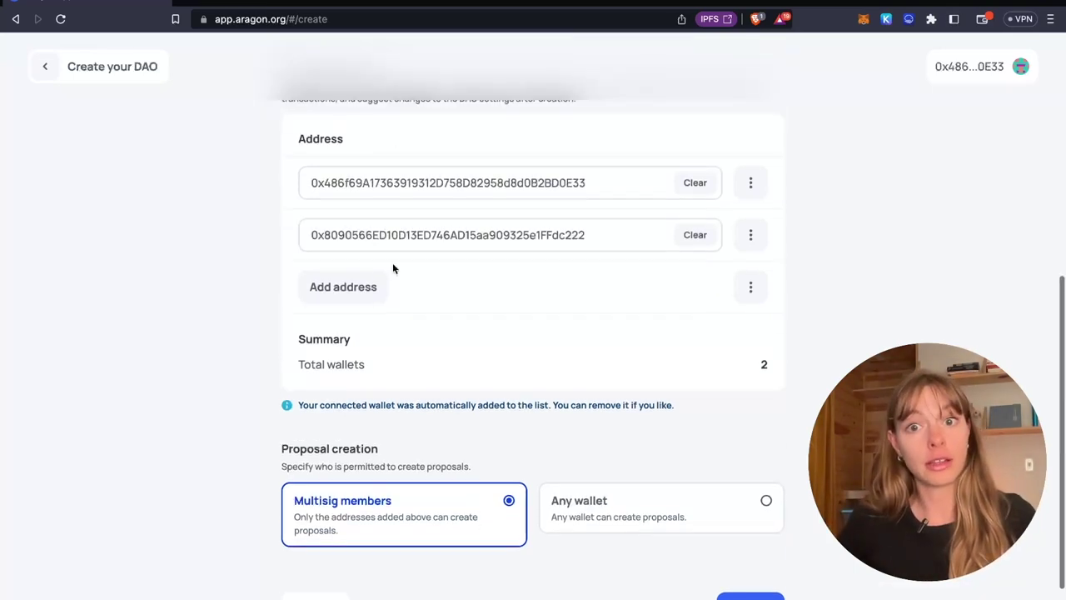
pyautogui.scroll(-1, 574, 376)
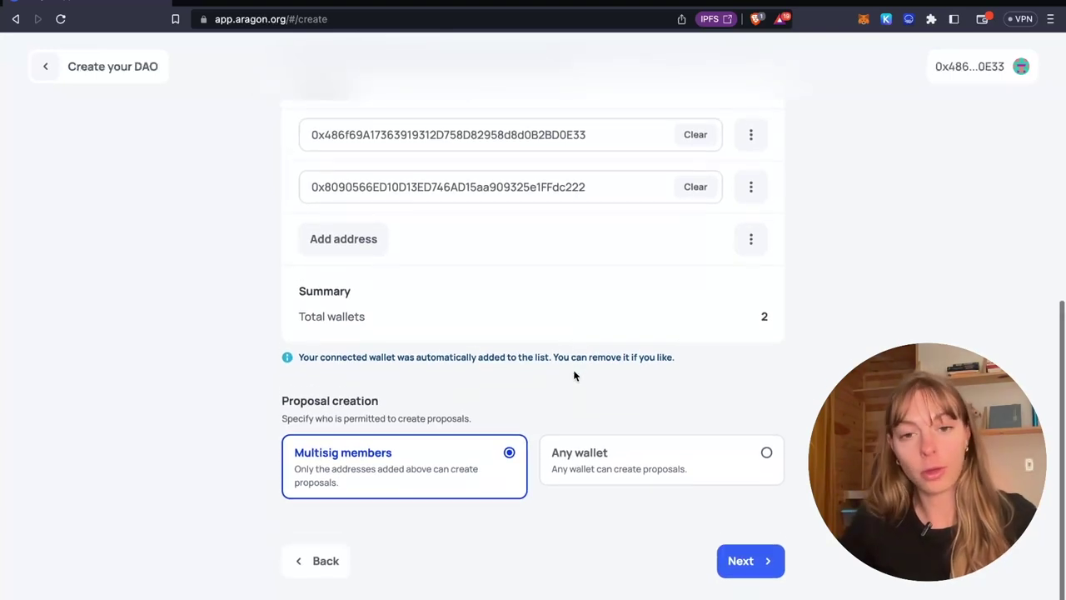
pyautogui.scroll(2, 574, 374)
pyautogui.scroll(-1, 628, 524)
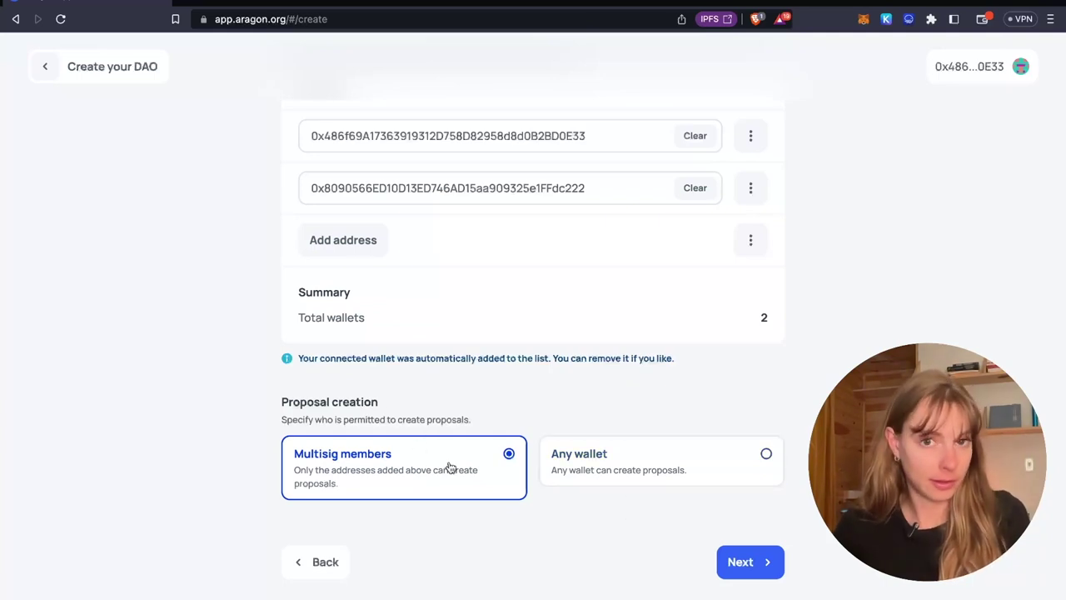
pyautogui.click(746, 574)
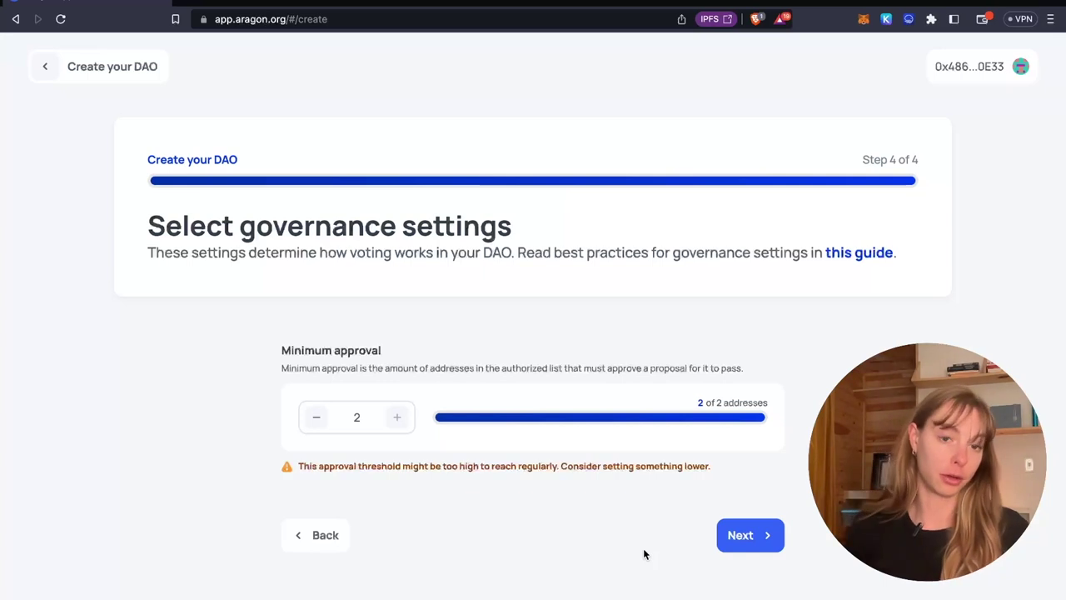
# Step: Set minimum approval to 2 of 2 addresses, after briefly trying 1, and continue to review
pyautogui.click(316, 417)
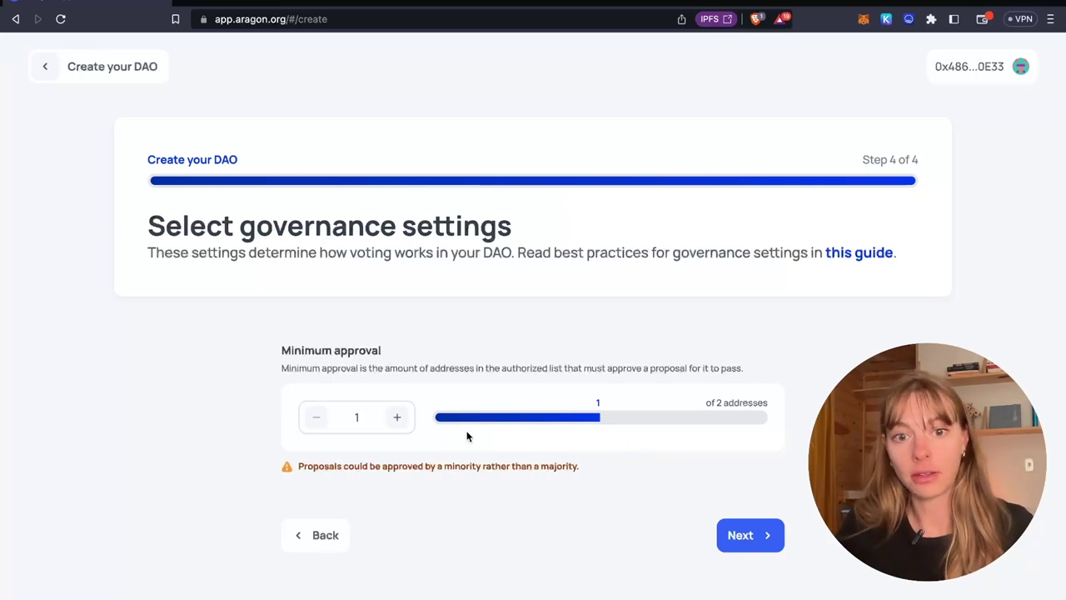
pyautogui.click(398, 418)
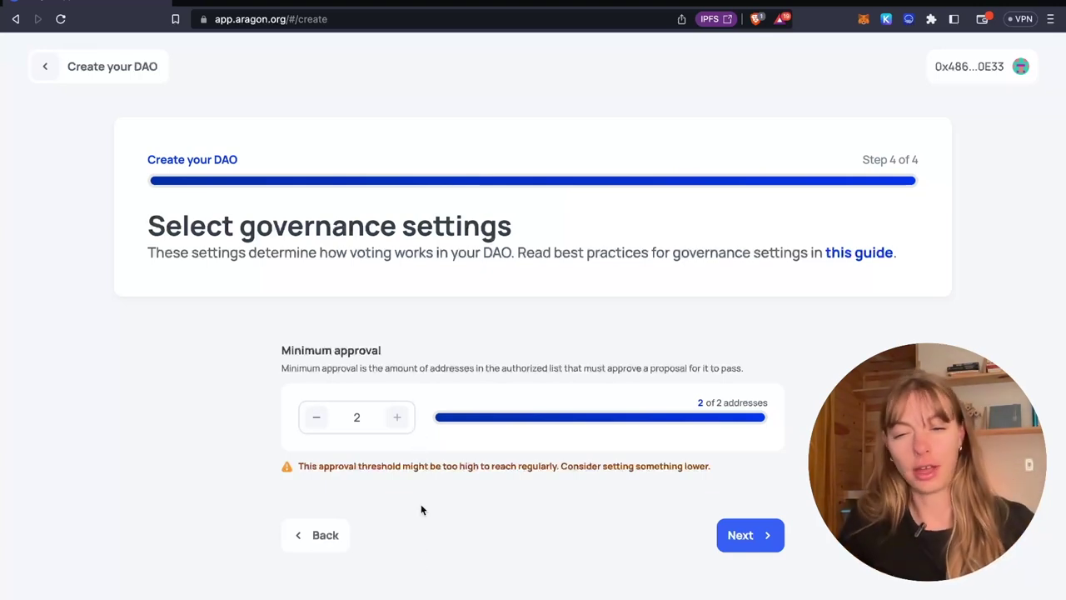
pyautogui.scroll(-1, 421, 509)
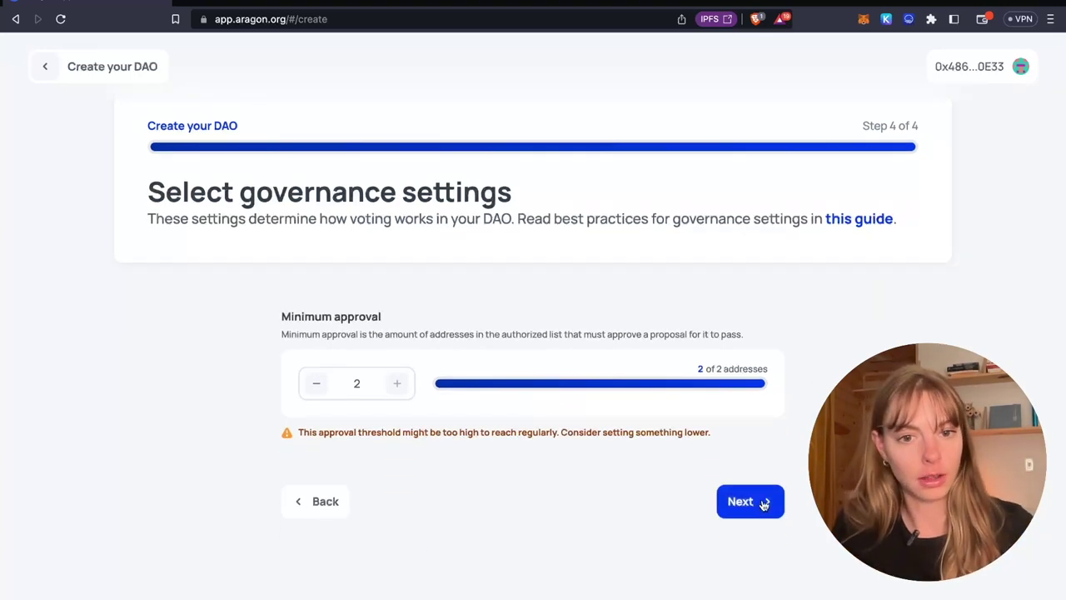
pyautogui.click(749, 502)
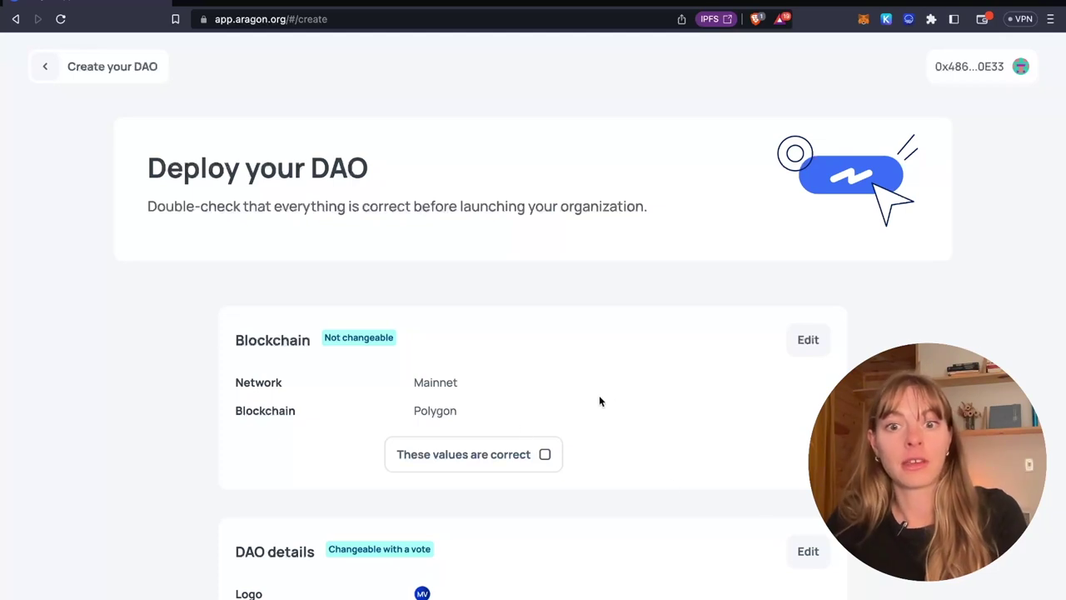
# Step: Confirm the blockchain and DAO details values are correct
pyautogui.scroll(-2, 514, 431)
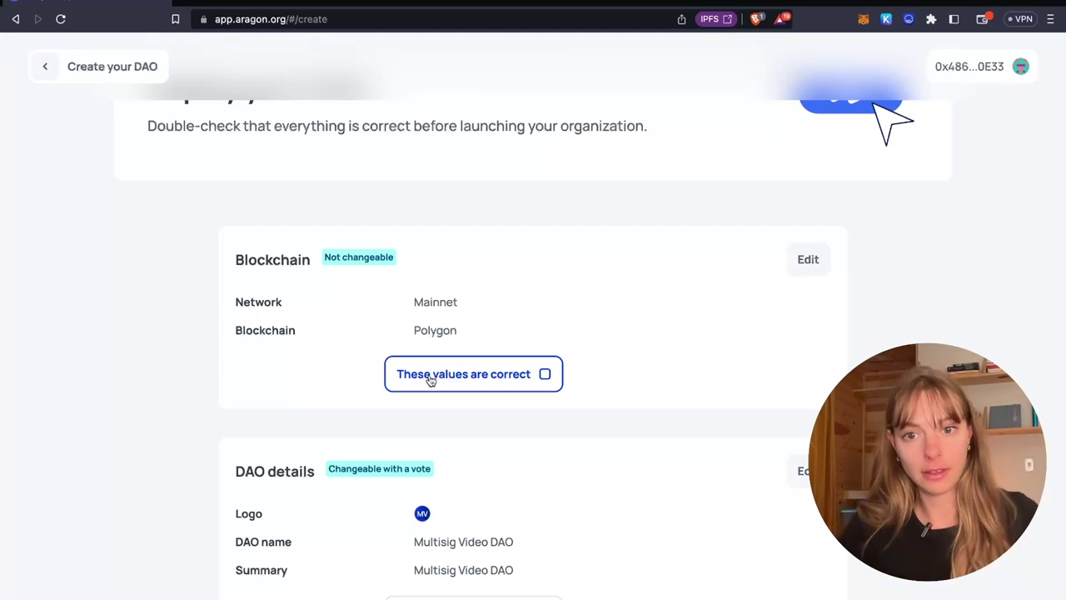
pyautogui.click(431, 379)
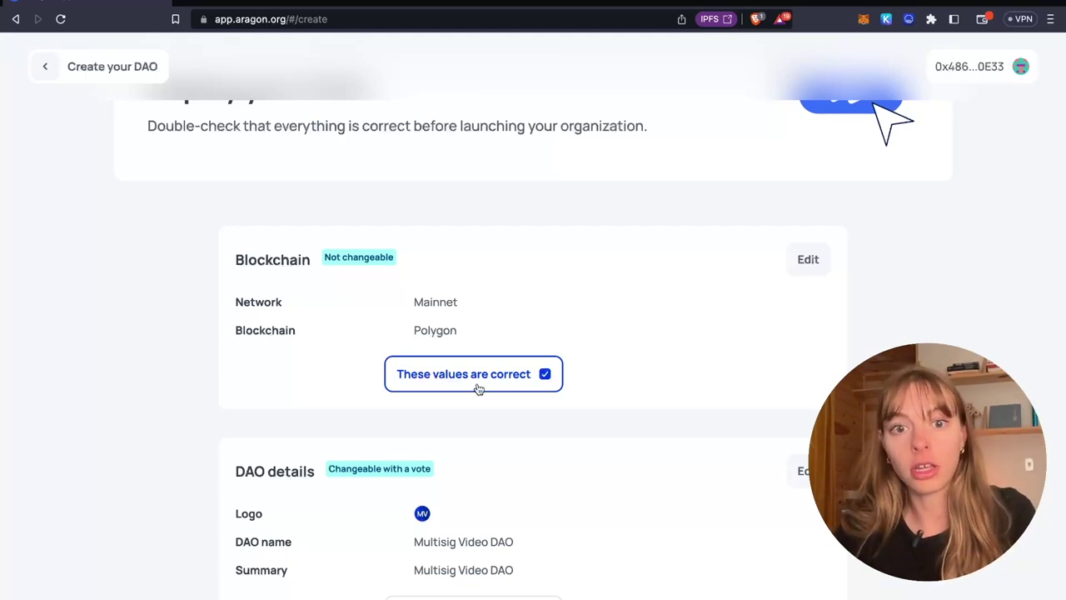
pyautogui.scroll(-1, 475, 386)
pyautogui.scroll(-3, 477, 388)
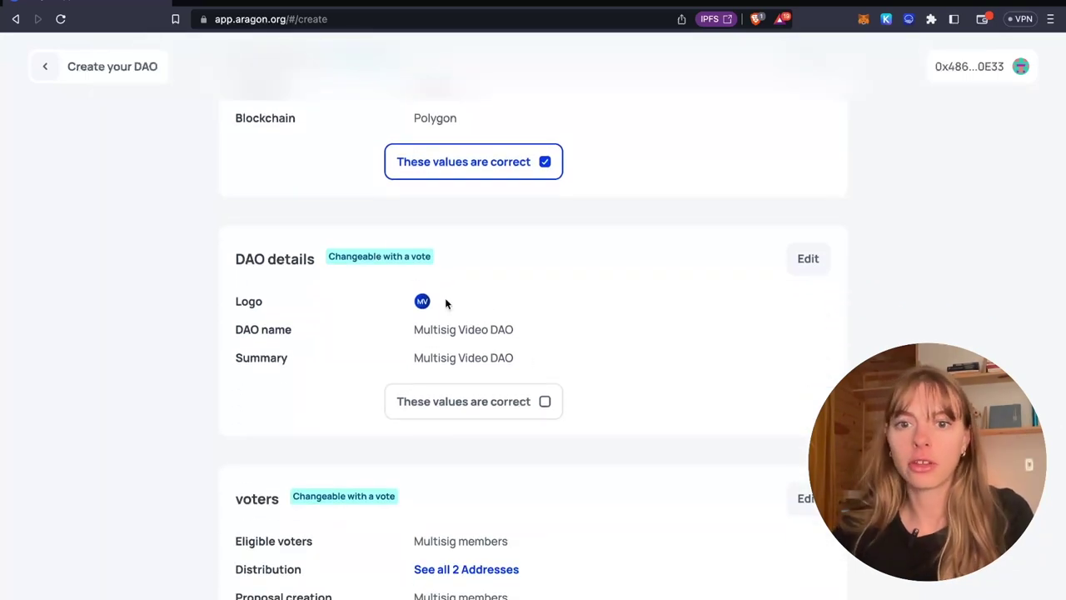
pyautogui.click(509, 411)
# Step: Confirm the voters and voting parameters, then bring up the 0.164 MATIC deployment fee
pyautogui.scroll(-5, 510, 412)
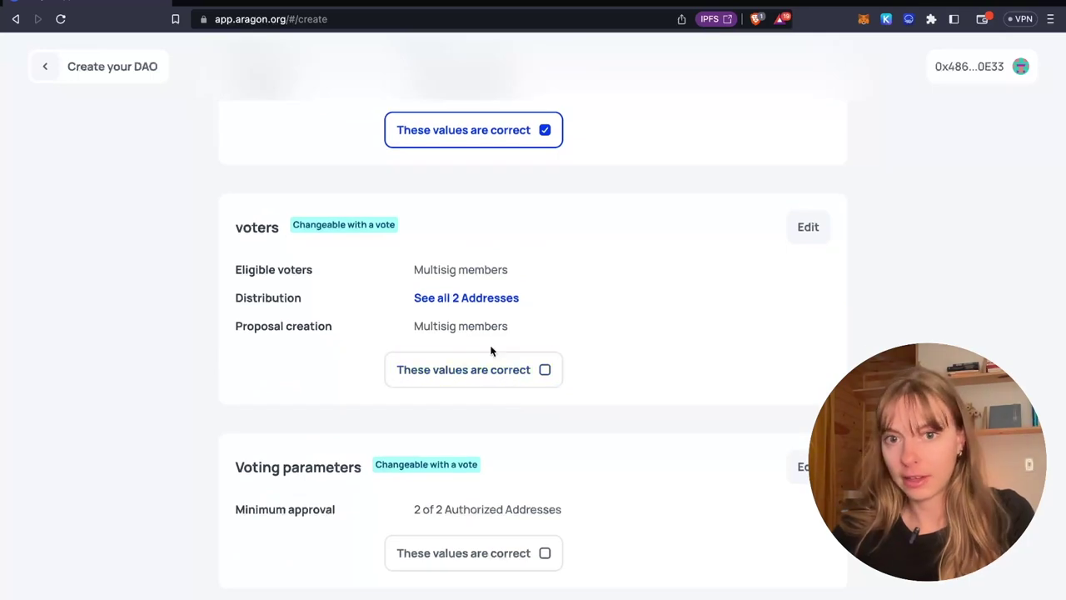
pyautogui.click(544, 373)
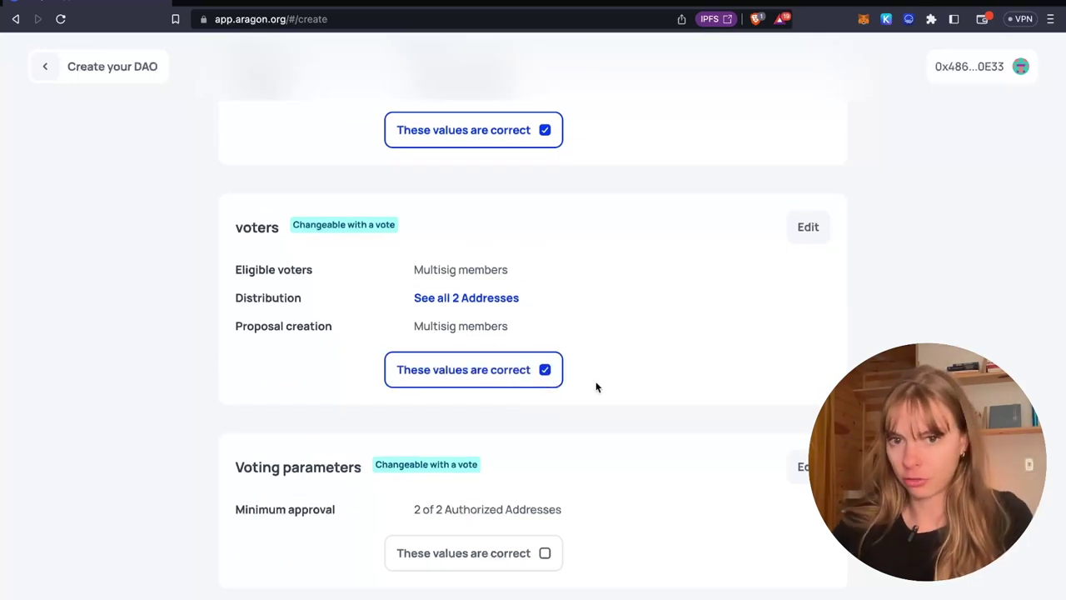
pyautogui.scroll(-4, 595, 386)
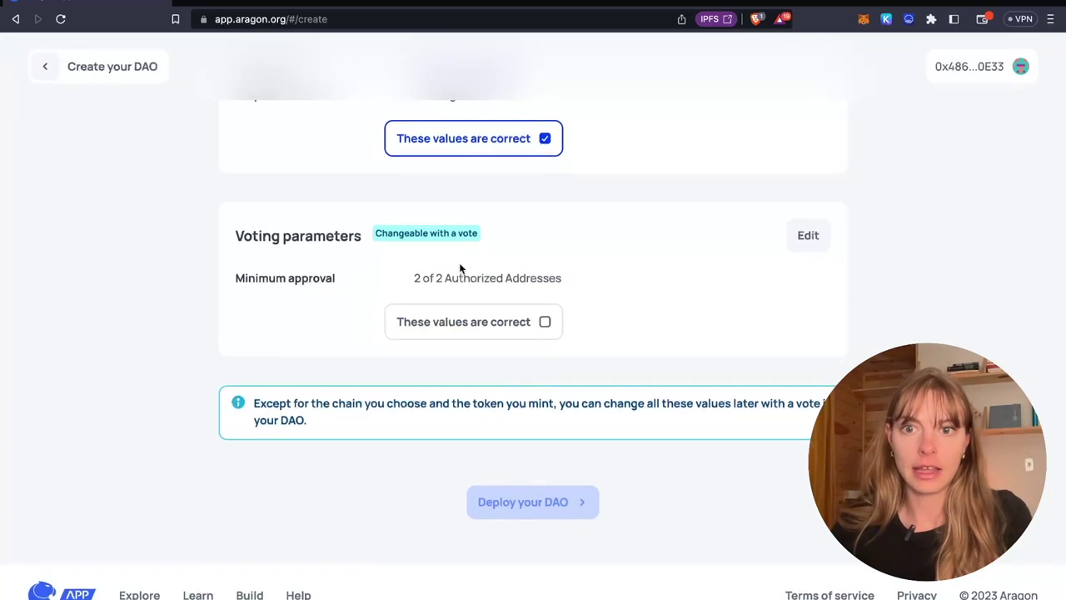
pyautogui.click(501, 329)
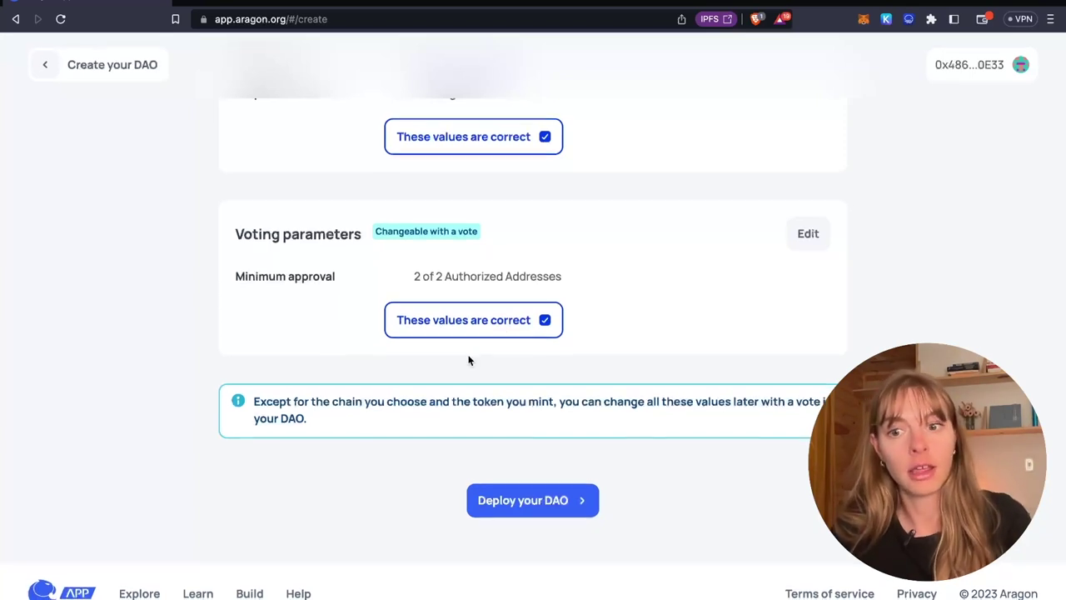
pyautogui.click(547, 503)
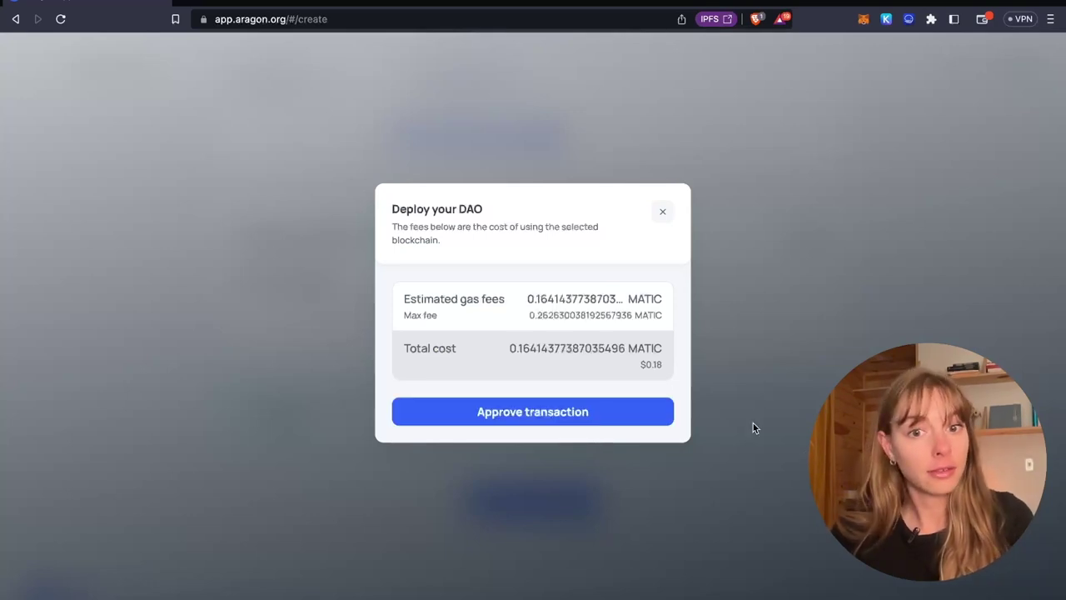
# Step: Approve the deployment transaction and its gas fee, then launch the DAO dashboard
pyautogui.click(633, 414)
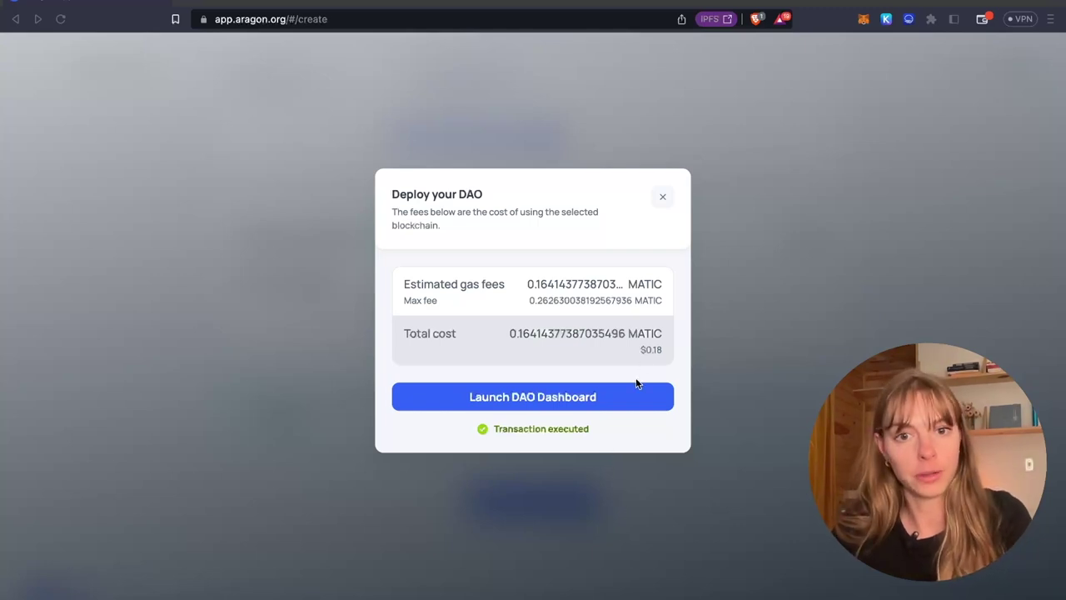
pyautogui.click(633, 399)
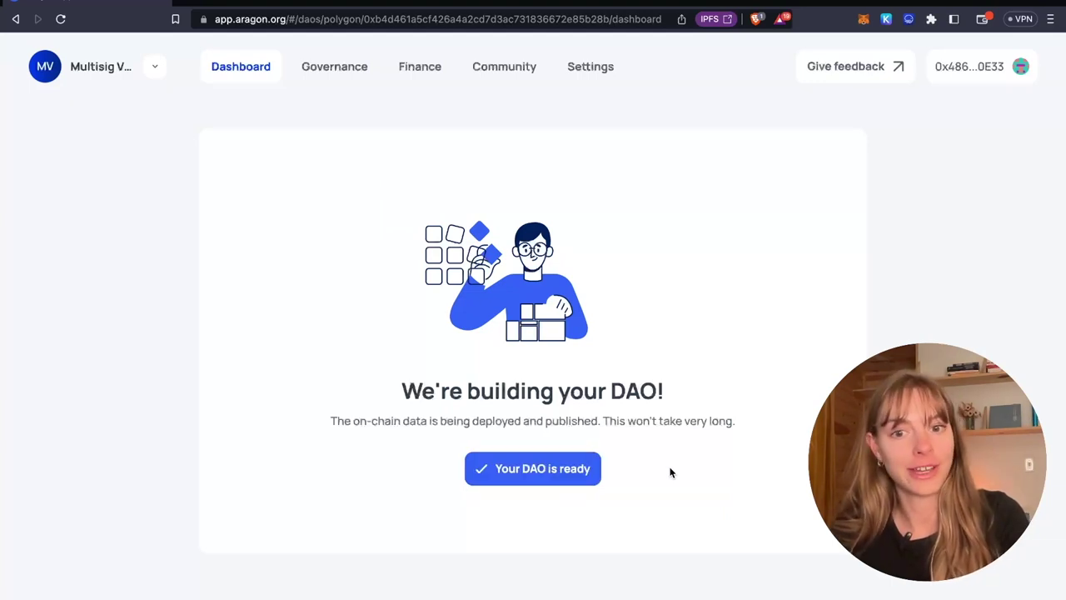
# Step: Open Multisig Video DAO and browse its dashboard showing 2 wallet-based members on Polygon
pyautogui.click(538, 472)
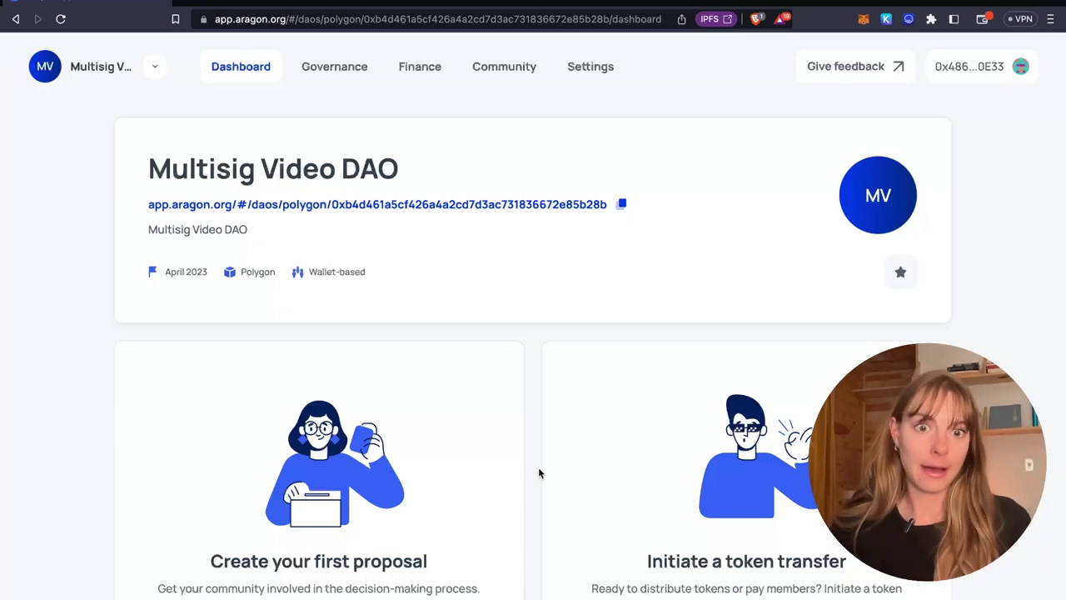
pyautogui.scroll(-1, 538, 473)
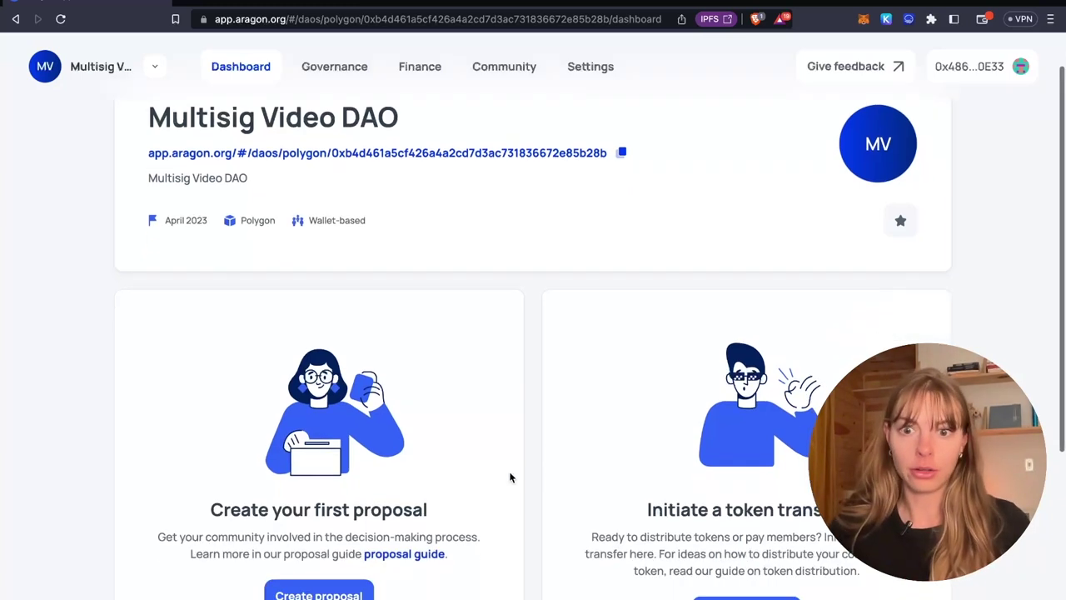
pyautogui.scroll(-2, 353, 455)
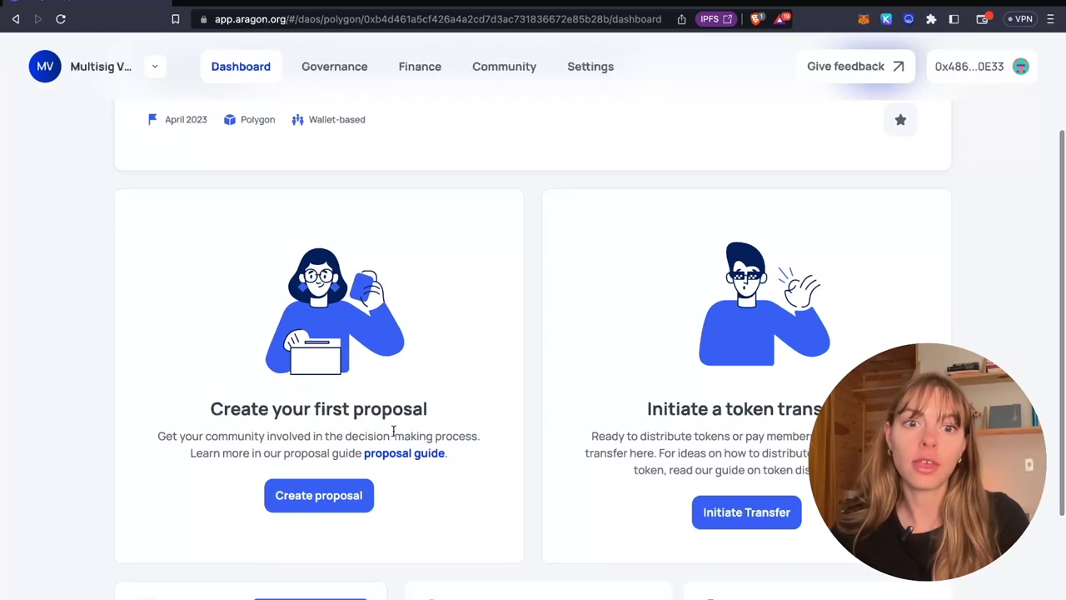
pyautogui.scroll(-1, 655, 457)
pyautogui.scroll(-3, 655, 457)
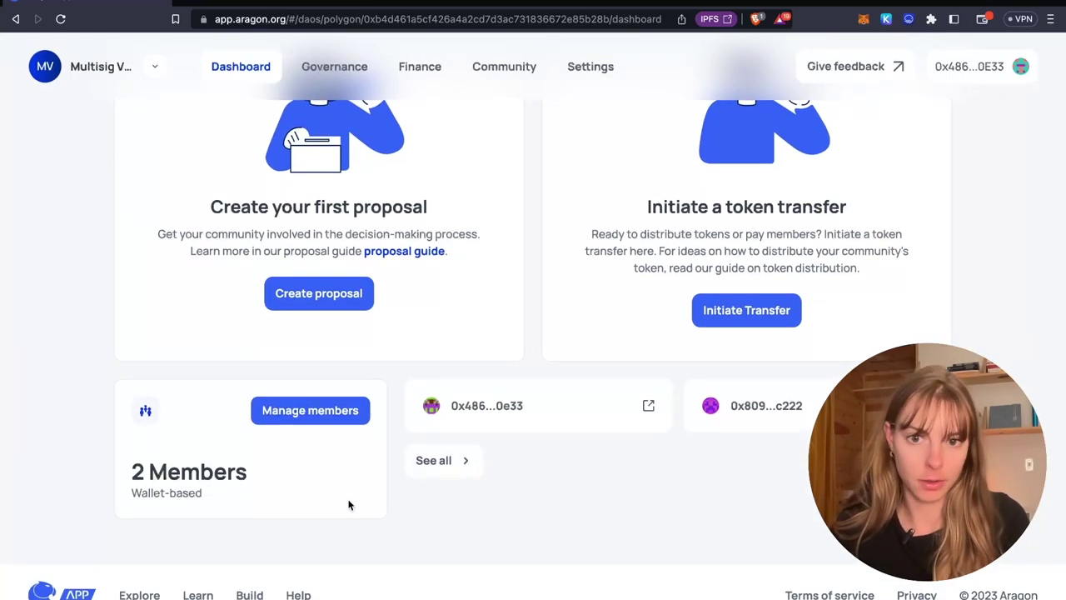
pyautogui.scroll(5, 342, 440)
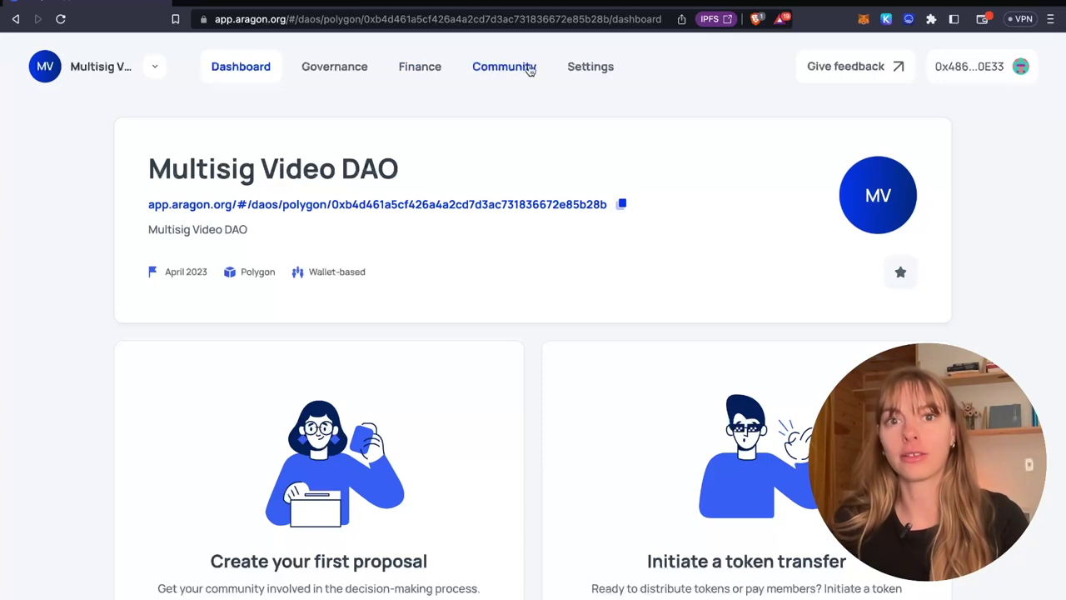
pyautogui.scroll(1, 632, 130)
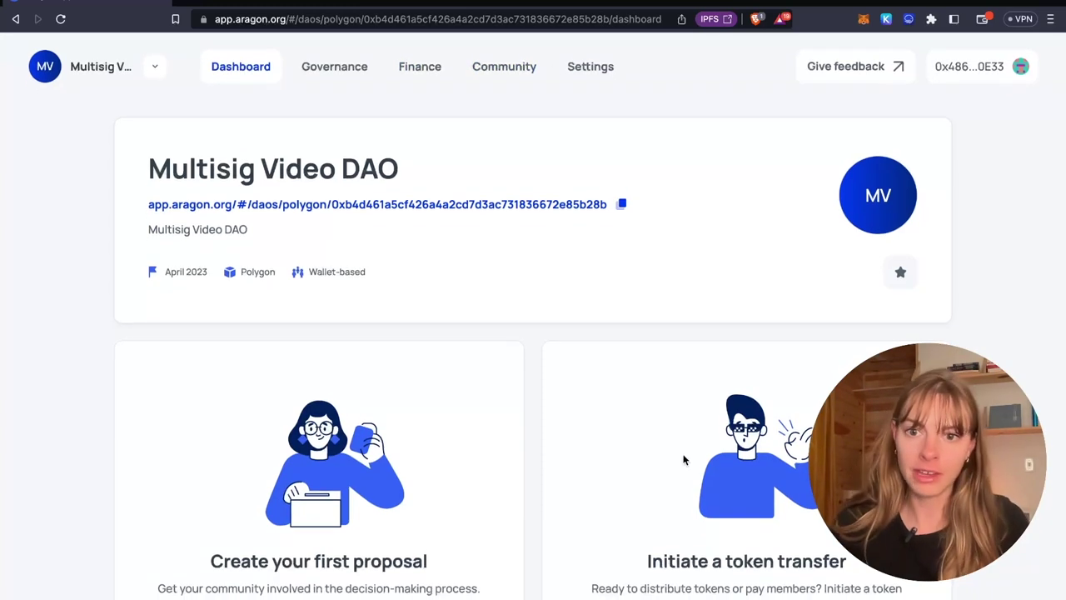